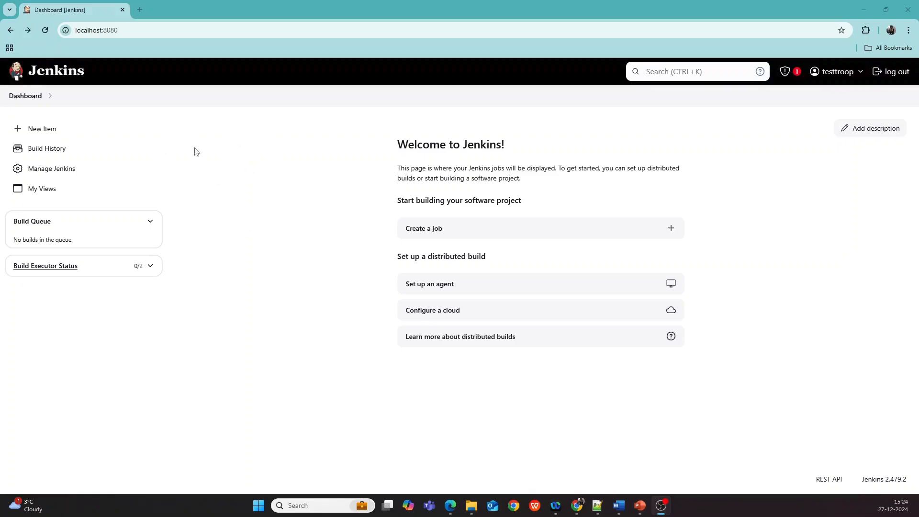
# - Open node management in Jenkins and start creating a new node
pyautogui.click(47, 191)
pyautogui.click(60, 174)
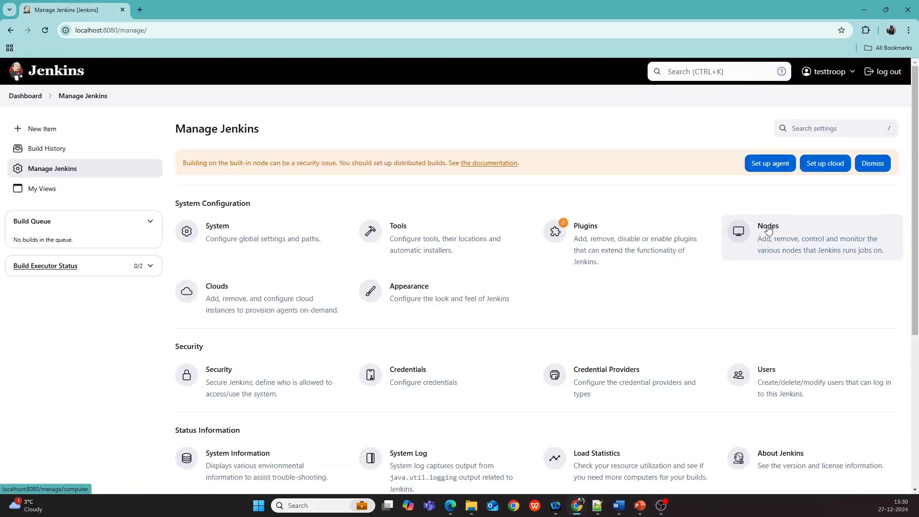
pyautogui.click(764, 247)
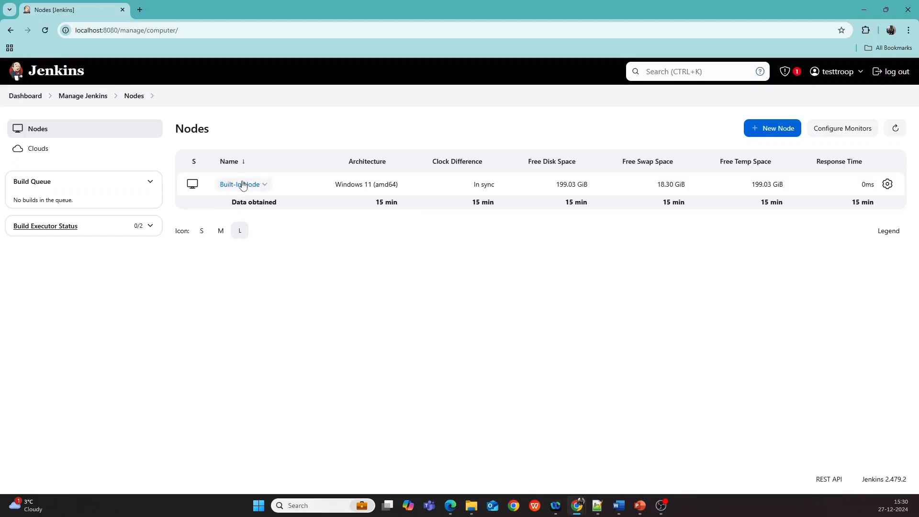
pyautogui.click(772, 134)
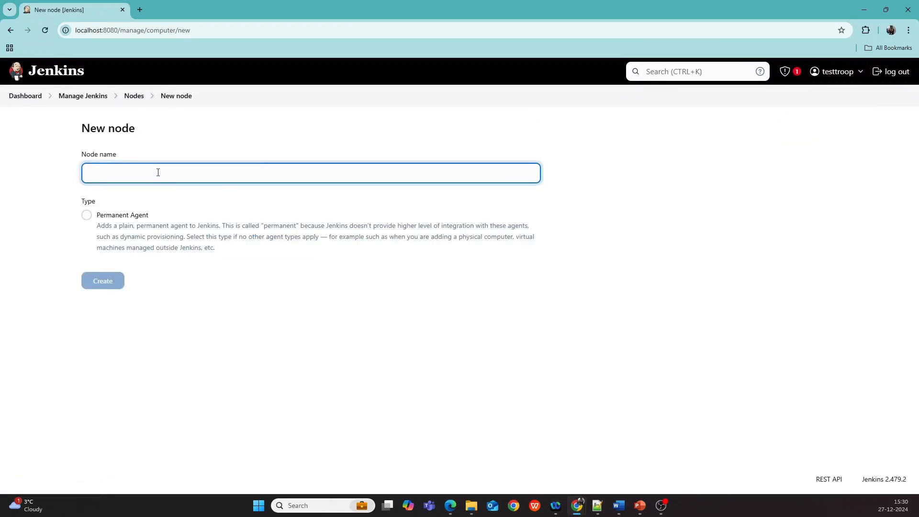
# - Create a Permanent Agent node named windows-11-slave
pyautogui.write('windows-11-slave')
pyautogui.click(86, 218)
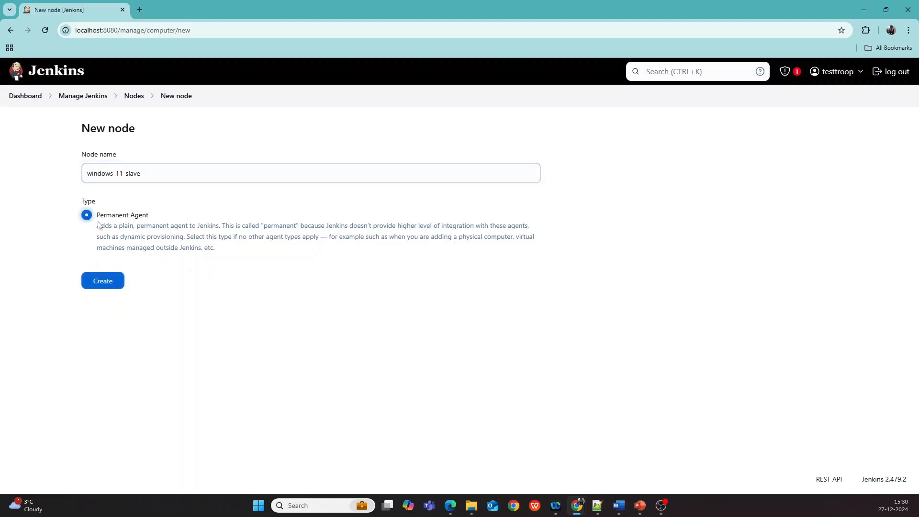
pyautogui.click(103, 283)
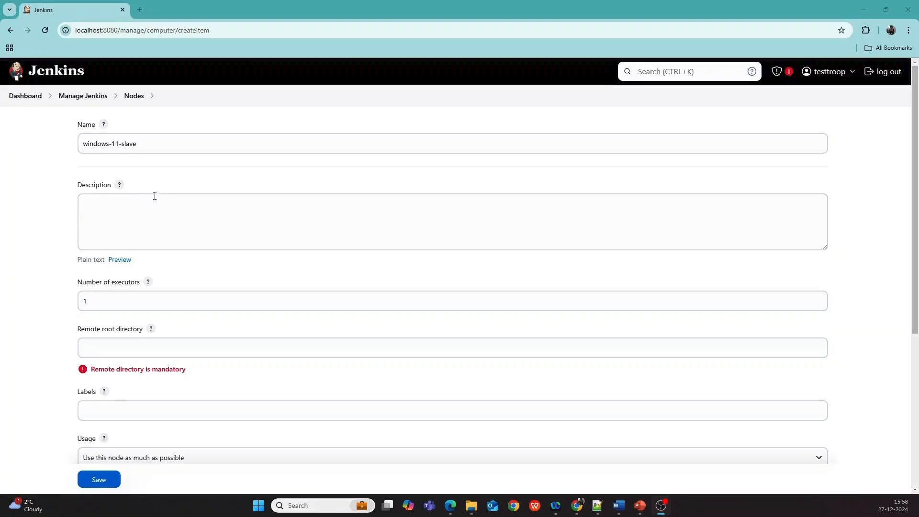
# - Set the node description to "Used for running build/test/deployment" and the number of executors to 2
pyautogui.click(106, 203)
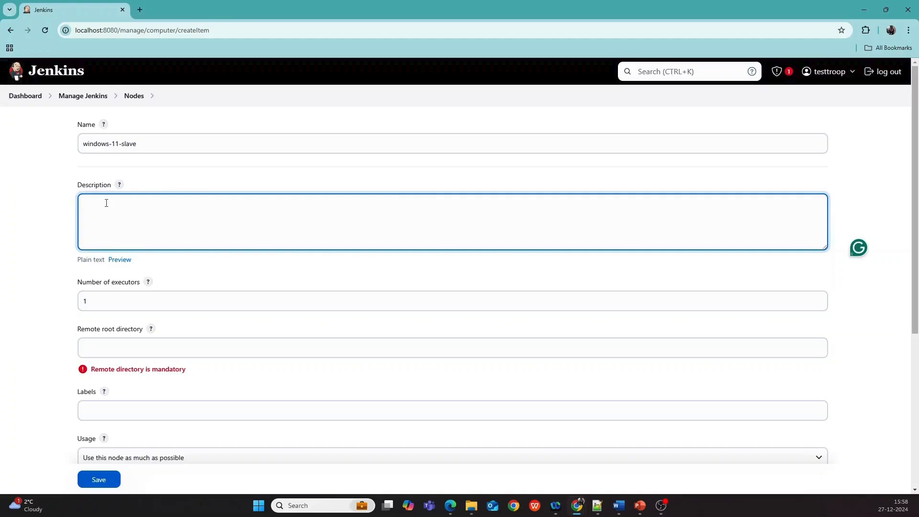
pyautogui.write('Used for running build/test/deployment')
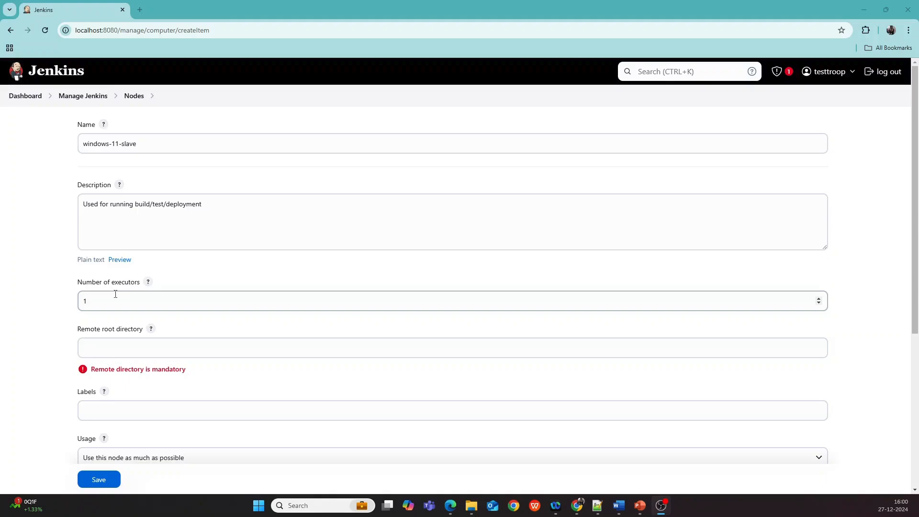
pyautogui.moveTo(96, 302); pyautogui.dragTo(80, 300)
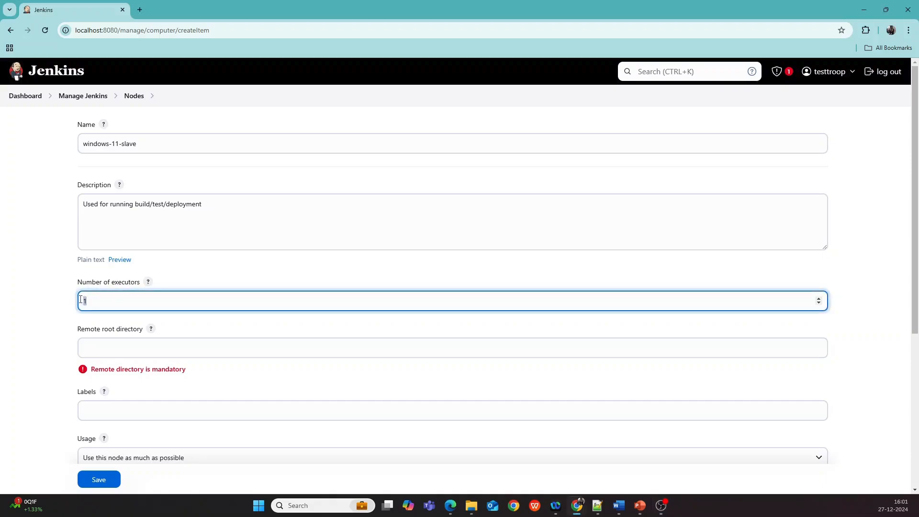
pyautogui.write('2')
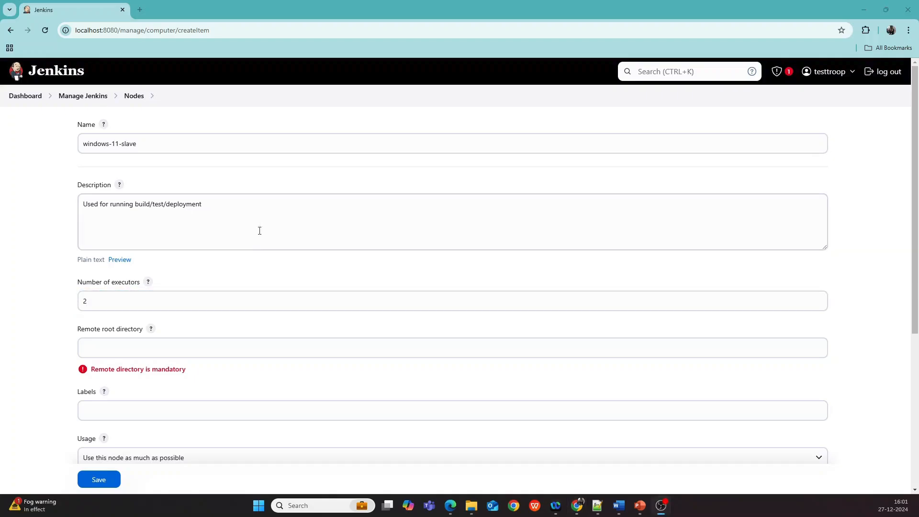
# - Set the remote root directory to D:\WORK\JENKINS, copying the path from File Explorer
pyautogui.click(123, 339)
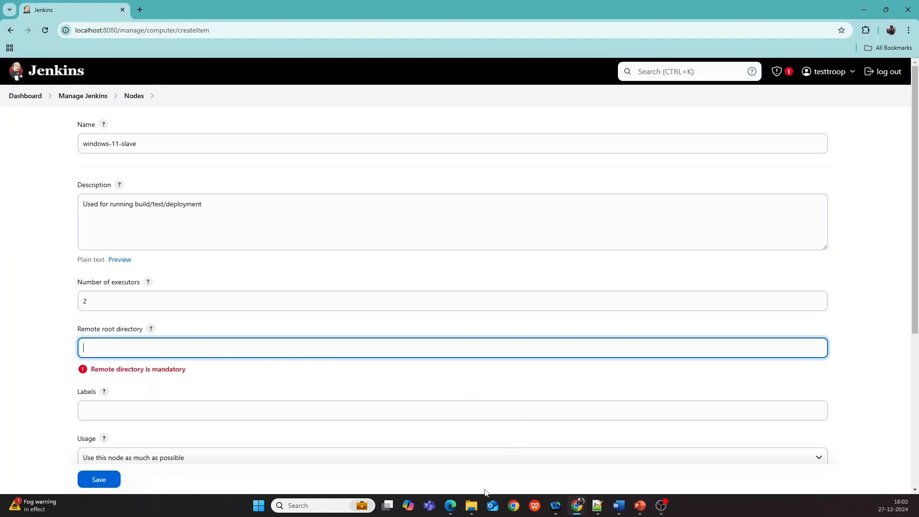
pyautogui.moveTo(474, 509)
pyautogui.click(493, 468)
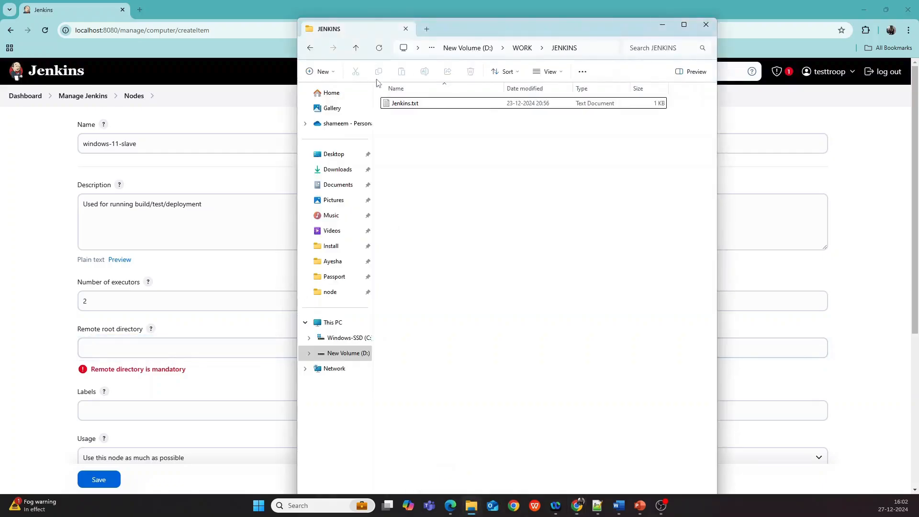
pyautogui.click(593, 48)
pyautogui.hotkey('ctrl', 'c')
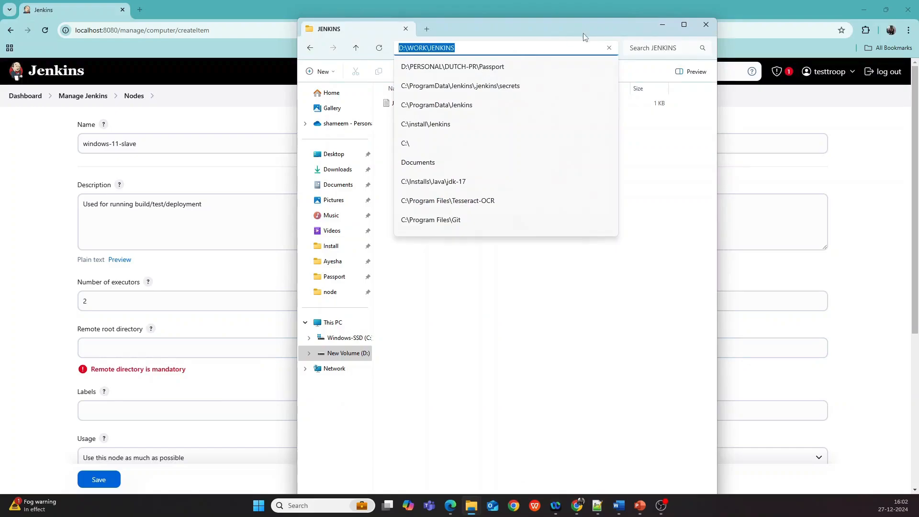
pyautogui.click(662, 22)
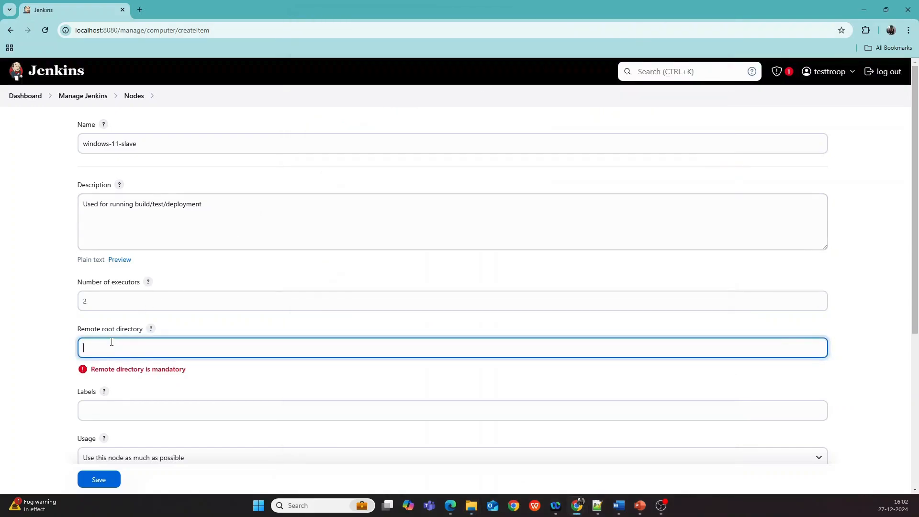
pyautogui.hotkey('ctrl', 'v')
pyautogui.click(136, 398)
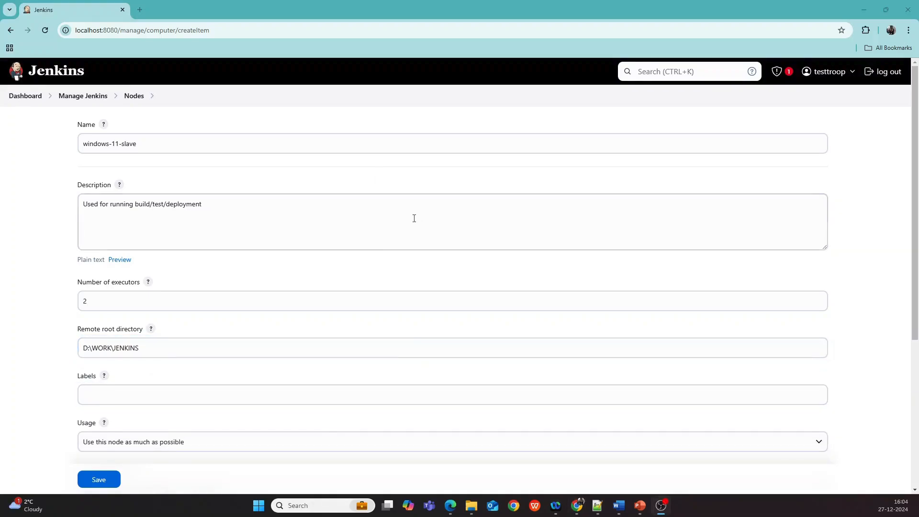
# - Add the label Windows to the node
pyautogui.click(99, 394)
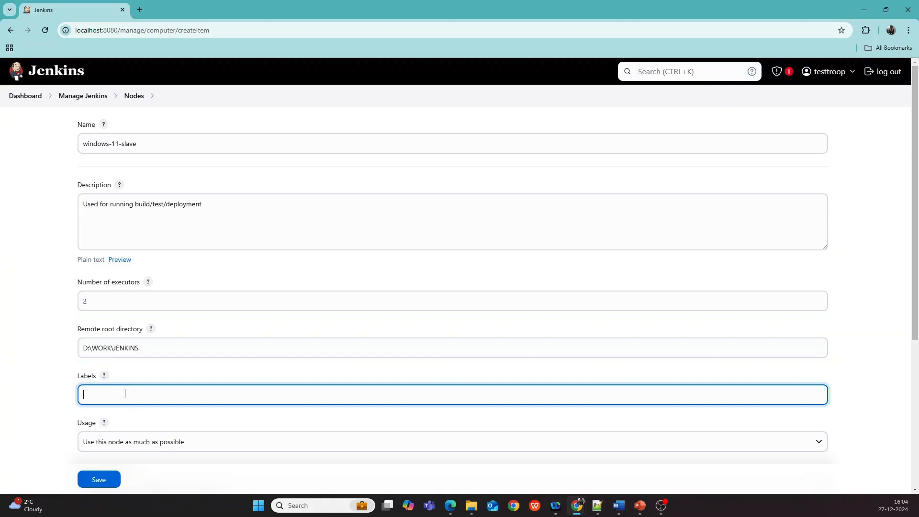
pyautogui.write('Windows')
pyautogui.scroll(-2, 164, 338)
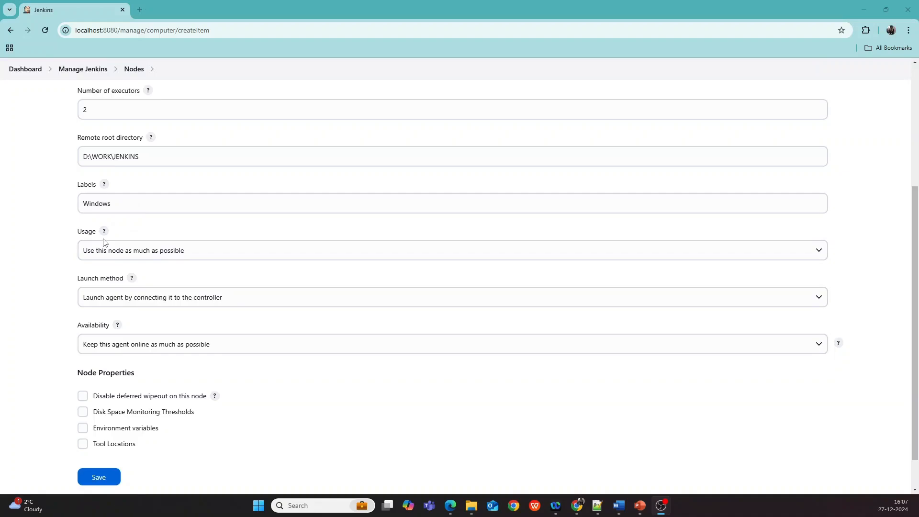
pyautogui.click(150, 256)
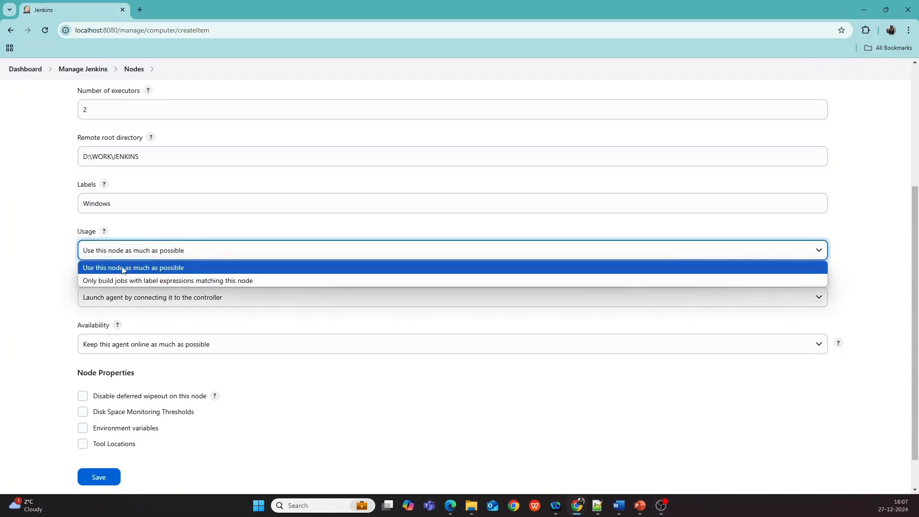
pyautogui.click(116, 281)
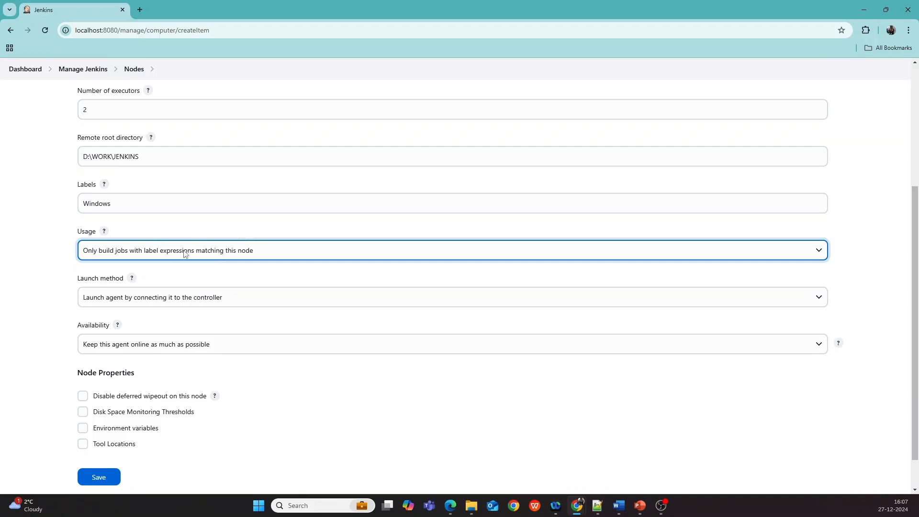
pyautogui.click(165, 253)
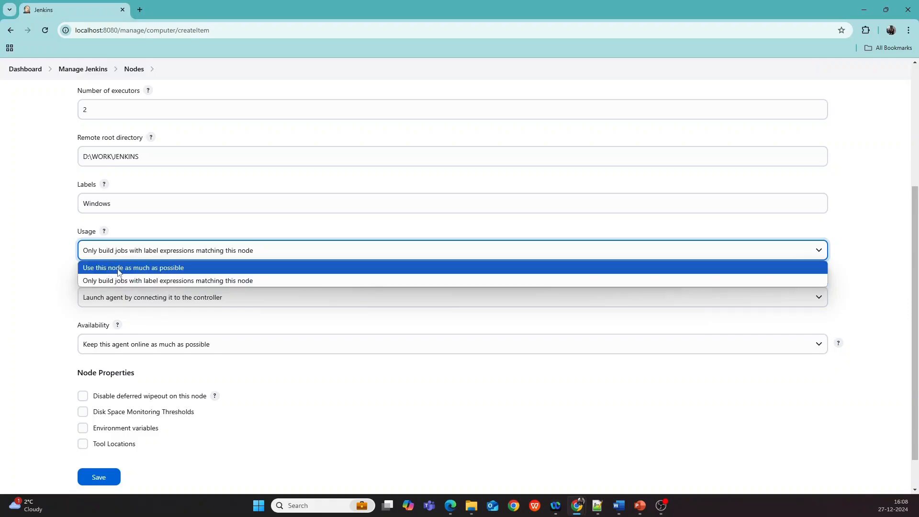
pyautogui.click(136, 271)
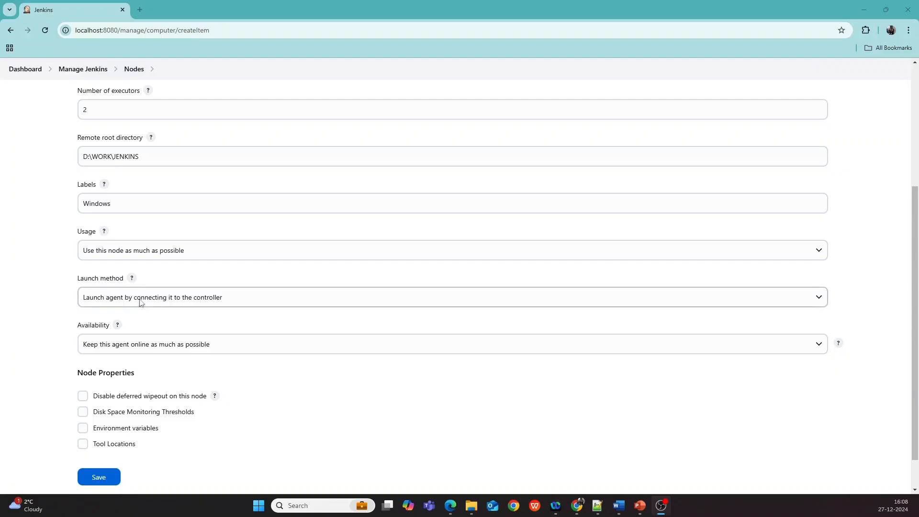
# - Keep launch by connecting to the controller and keep-online availability, then save the new node
pyautogui.click(175, 303)
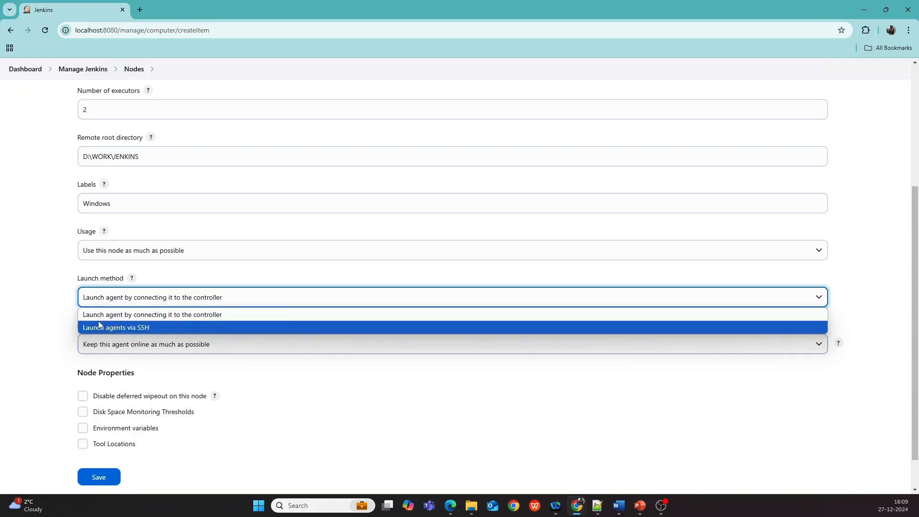
pyautogui.click(143, 319)
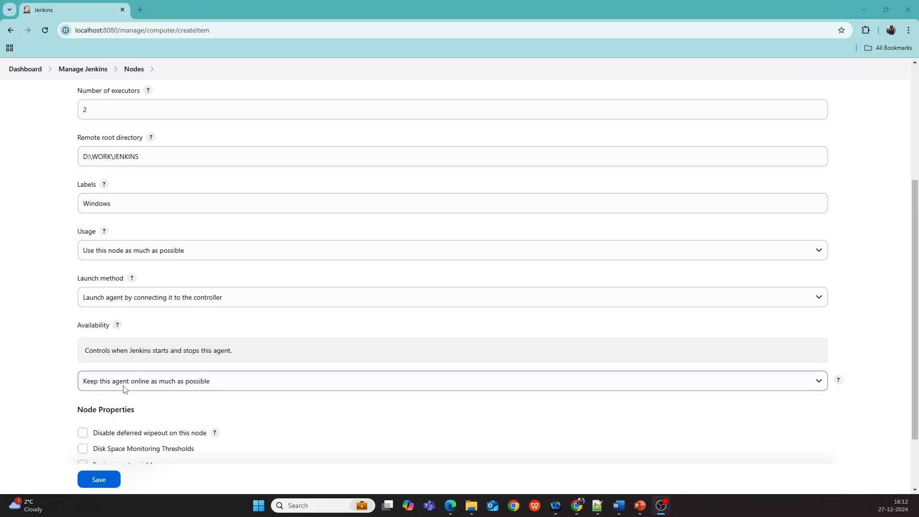
pyautogui.click(162, 385)
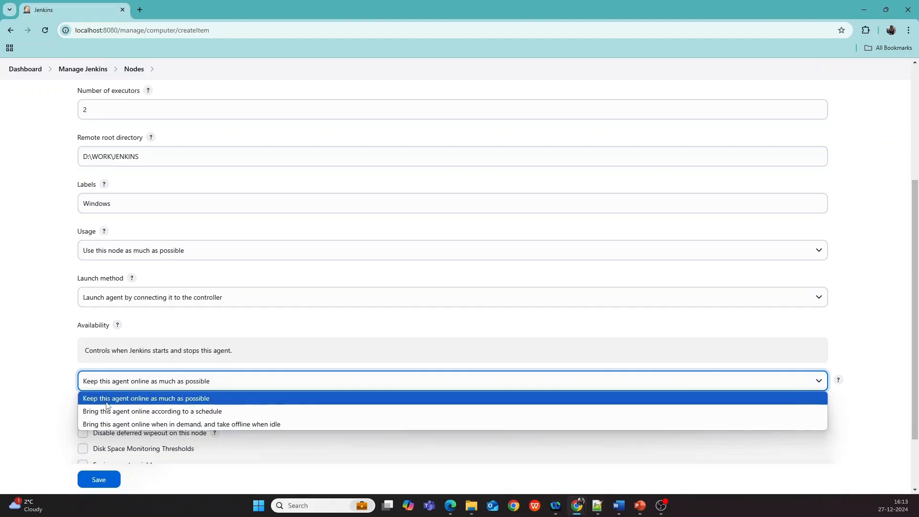
pyautogui.click(144, 399)
pyautogui.scroll(-2, 53, 309)
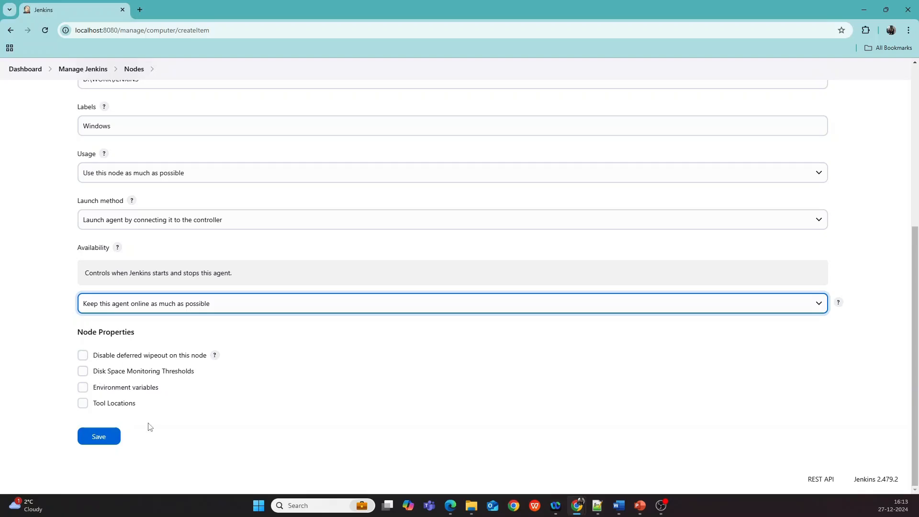
pyautogui.click(98, 437)
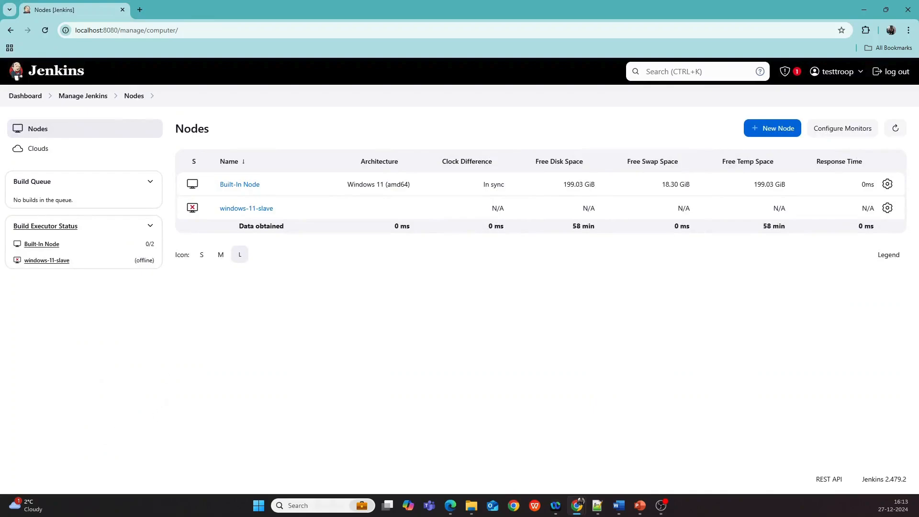
# - Open the windows-11-slave agent page and copy the Windows curl.exe command that downloads agent.jar
pyautogui.click(580, 502)
pyautogui.click(237, 214)
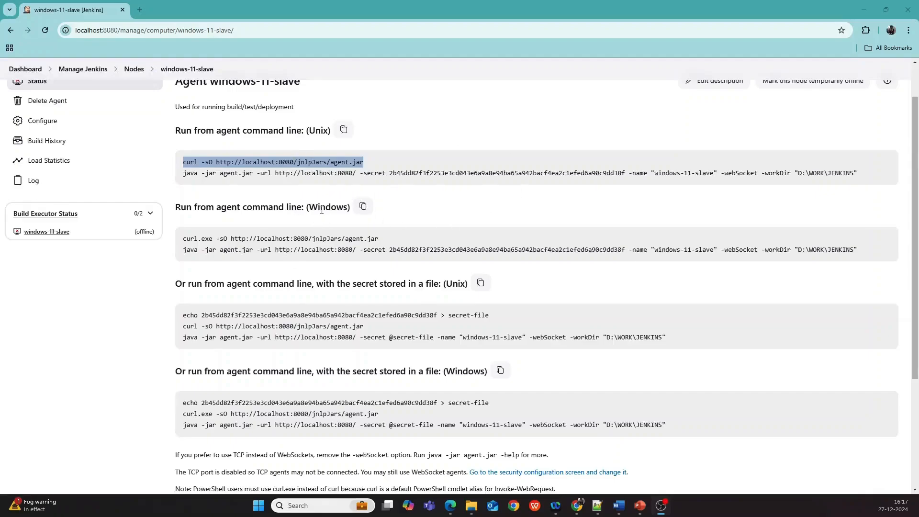
pyautogui.scroll(-1, 321, 210)
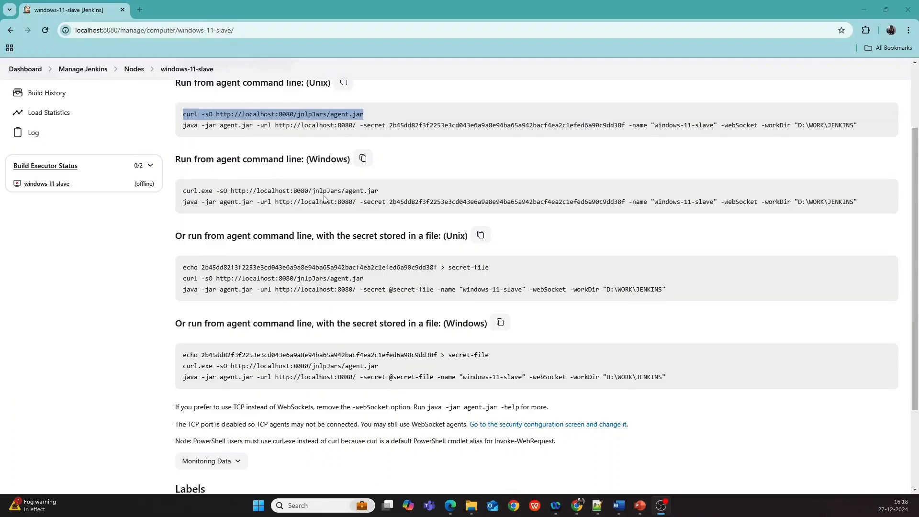
pyautogui.click(221, 190)
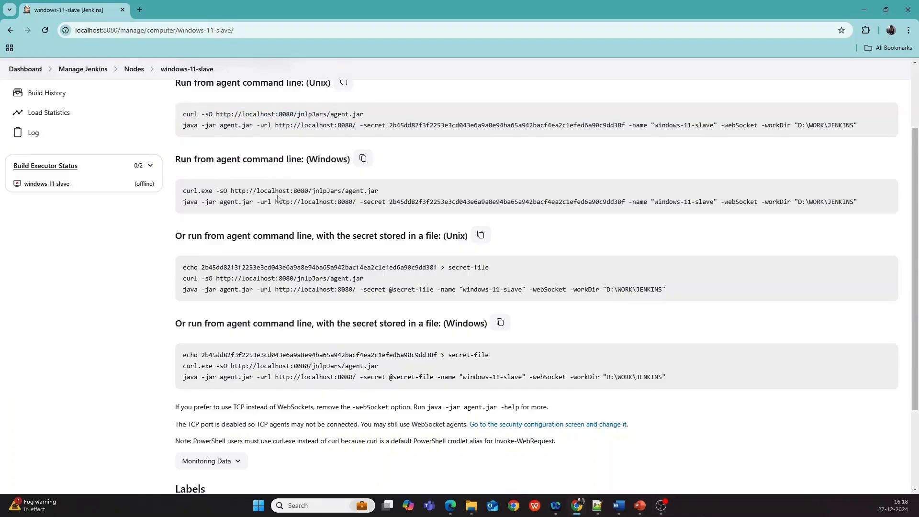
pyautogui.moveTo(182, 192); pyautogui.dragTo(385, 194)
pyautogui.hotkey('ctrl', 'c')
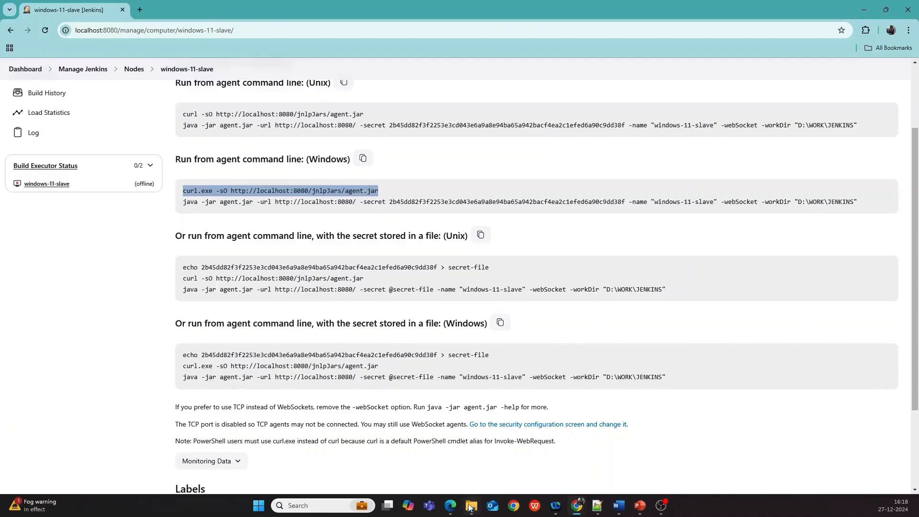
# - Open a command prompt in the D:\WORK\JENKINS folder and run the copied curl.exe command to download agent.jar
pyautogui.moveTo(468, 510)
pyautogui.click(497, 453)
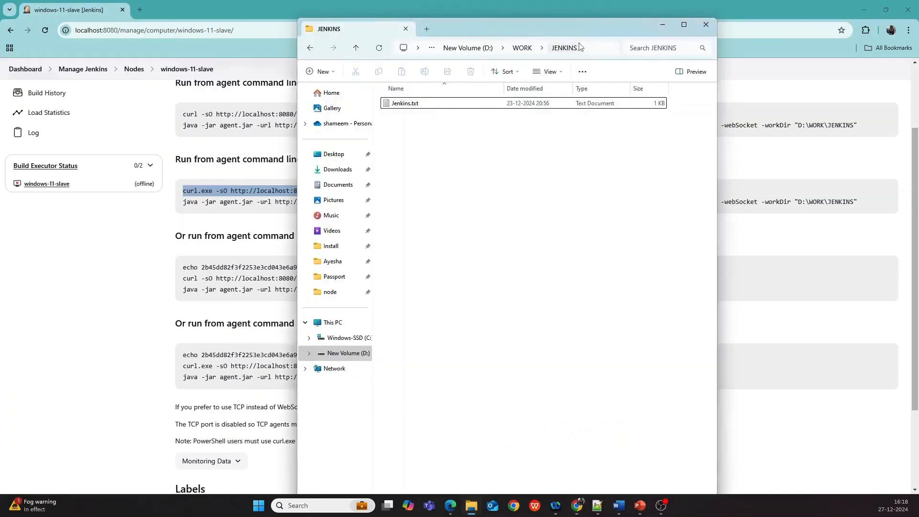
pyautogui.click(588, 50)
pyautogui.write('cmd')
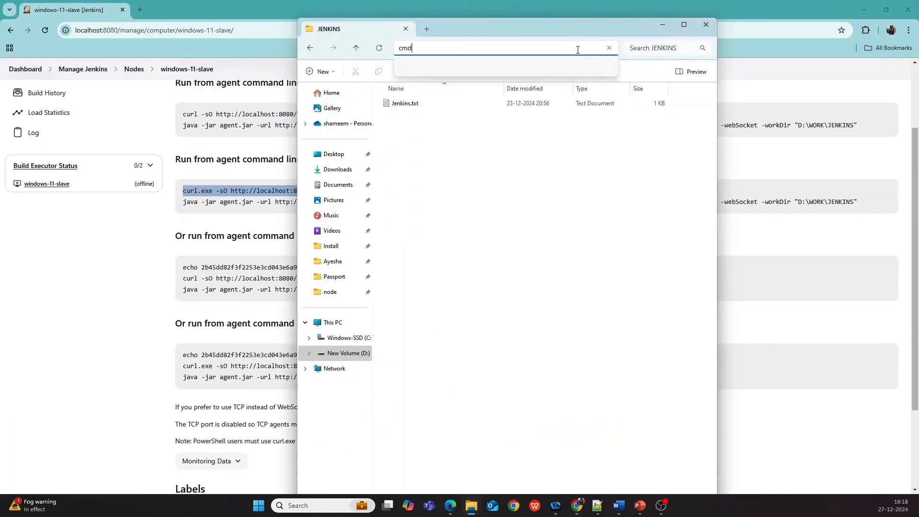
pyautogui.press('Return')
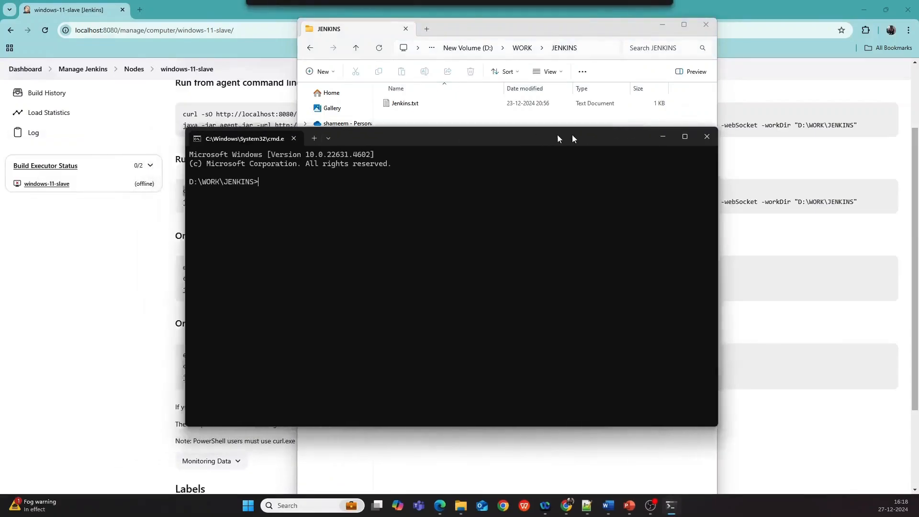
pyautogui.moveTo(573, 139); pyautogui.dragTo(602, 138)
pyautogui.hotkey('ctrl', 'v')
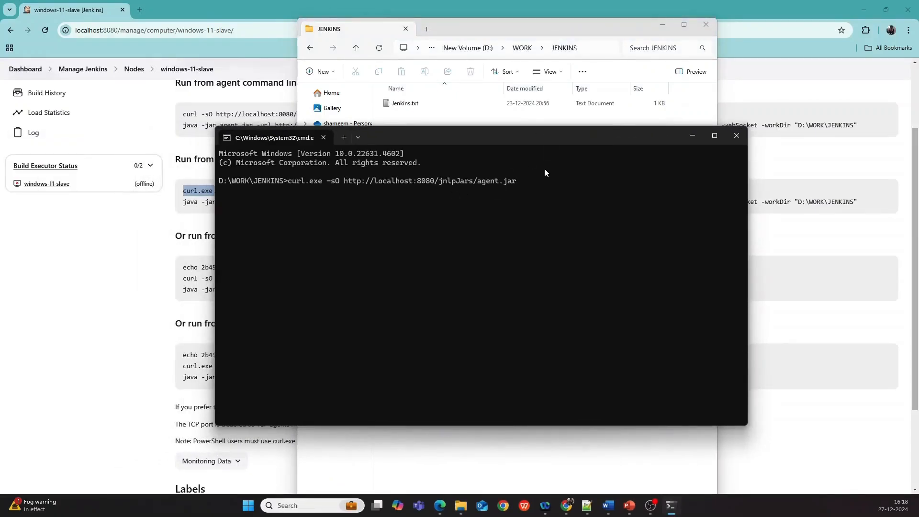
pyautogui.press('Return')
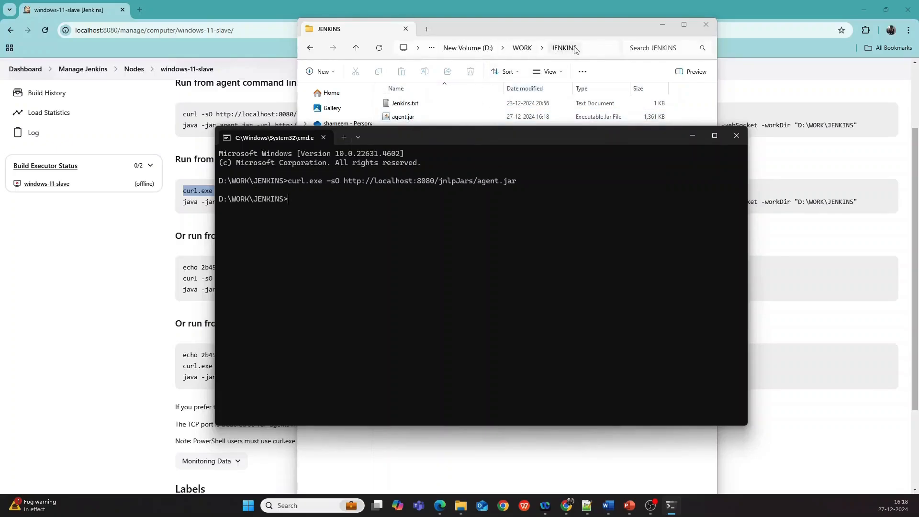
# - Copy the java -jar agent.jar connection command with its secret and run it in the command prompt to connect the agent
pyautogui.click(692, 137)
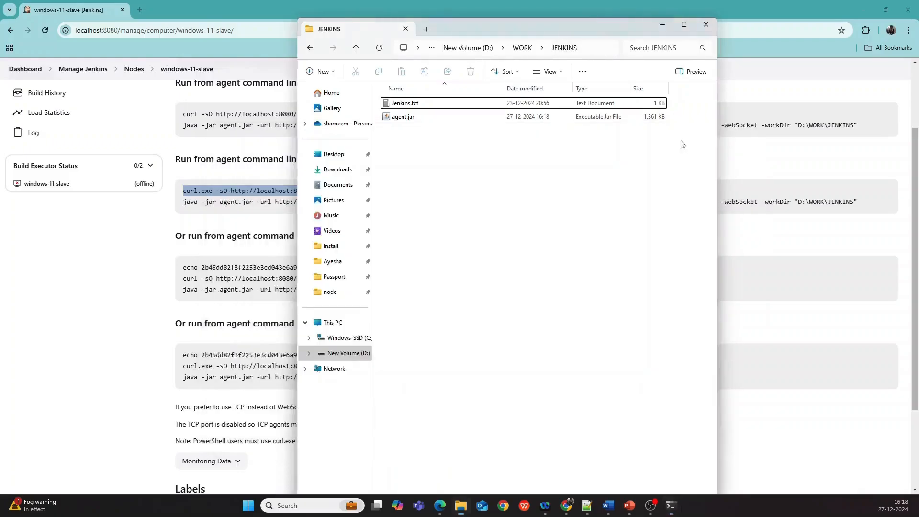
pyautogui.click(806, 159)
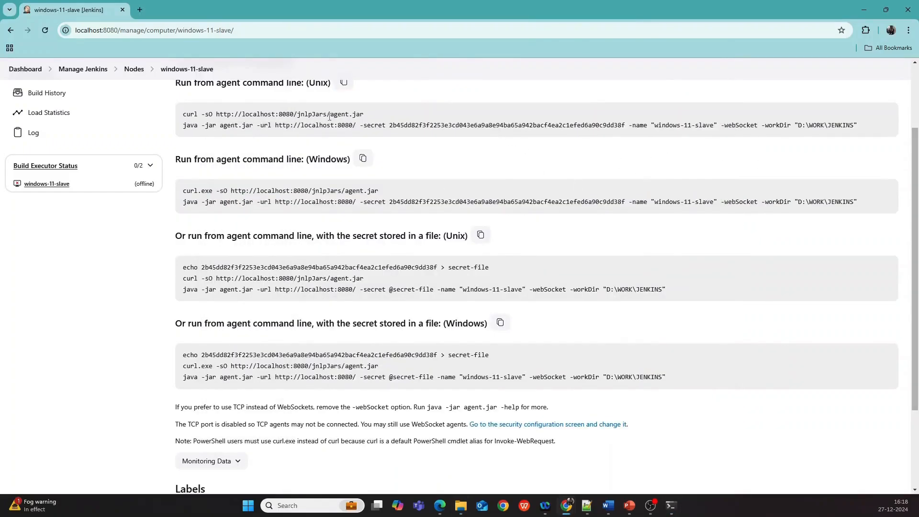
pyautogui.moveTo(184, 125); pyautogui.dragTo(857, 136)
pyautogui.hotkey('ctrl', 'c')
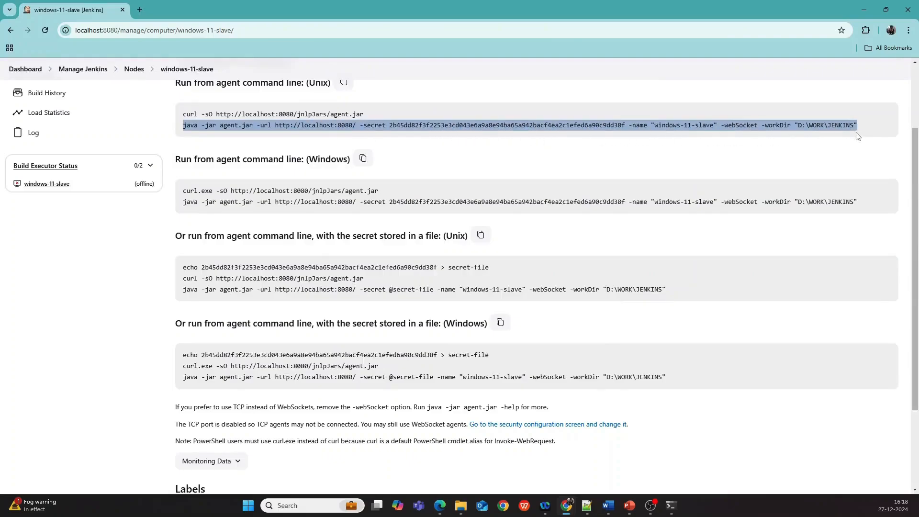
pyautogui.click(671, 505)
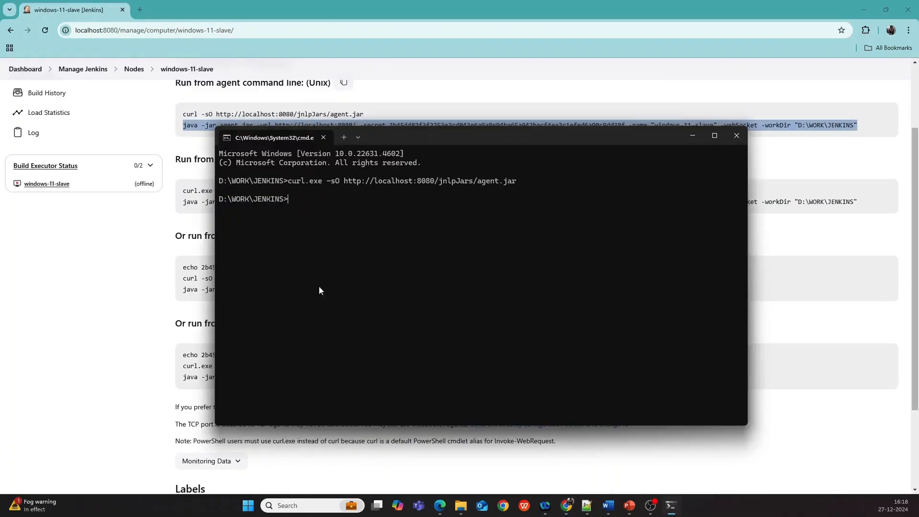
pyautogui.hotkey('ctrl', 'v')
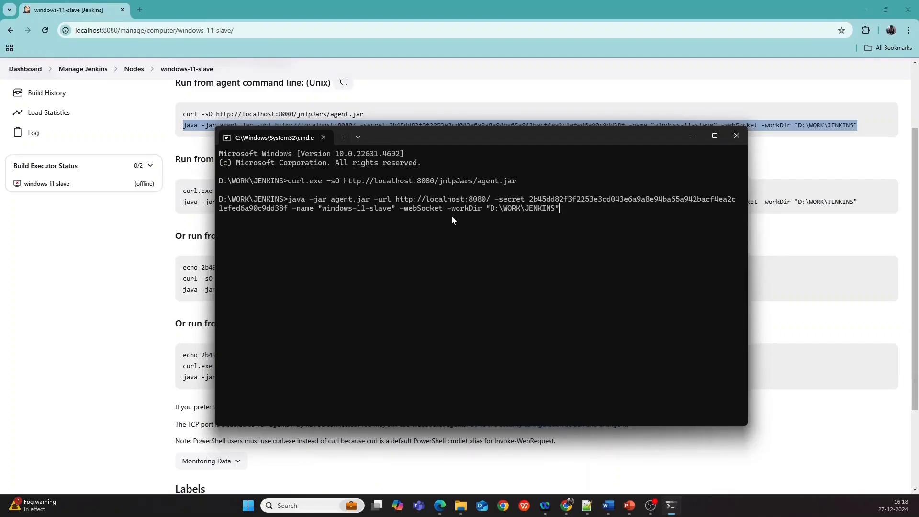
pyautogui.press('Return')
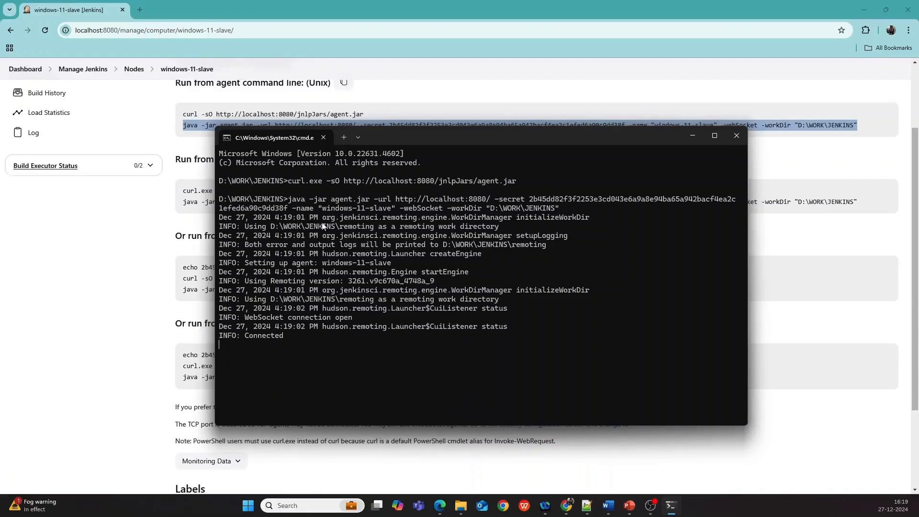
# - Open the Nodes list to check the windows-11-slave agent's status
pyautogui.click(134, 70)
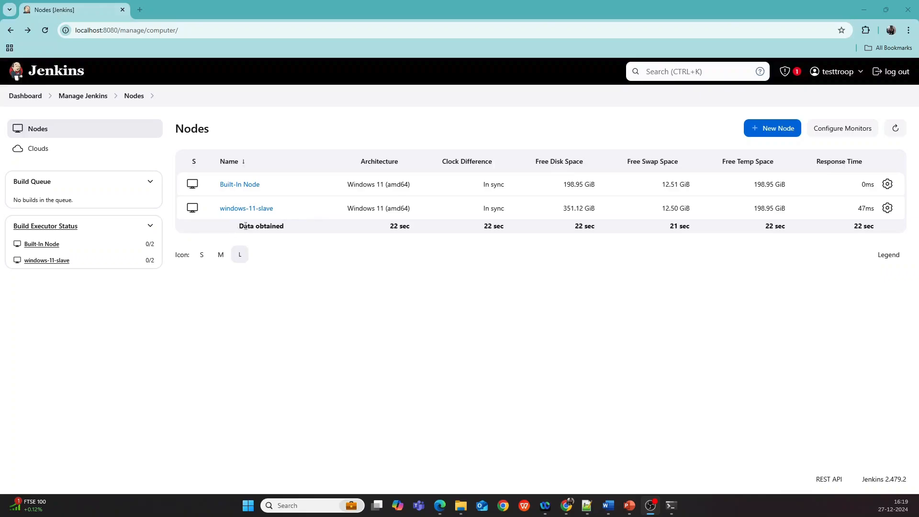
pyautogui.click(27, 100)
pyautogui.click(42, 189)
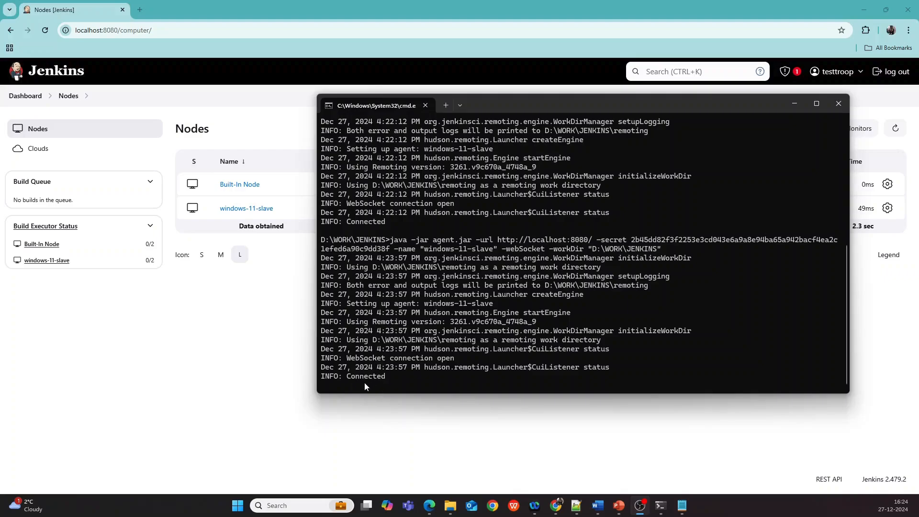
# - Stop the running agent process in the command prompt and check the node's status in the Nodes list
pyautogui.click(377, 386)
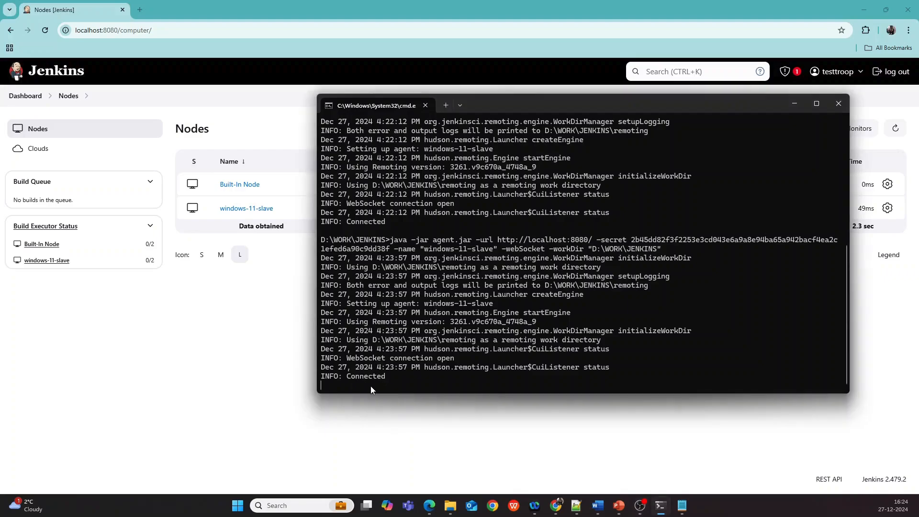
pyautogui.hotkey('ctrl', 'c')
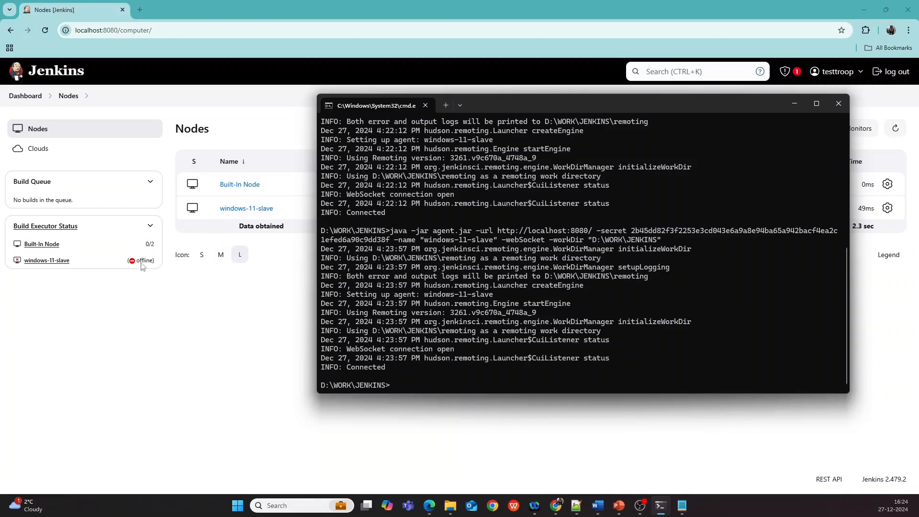
pyautogui.click(42, 32)
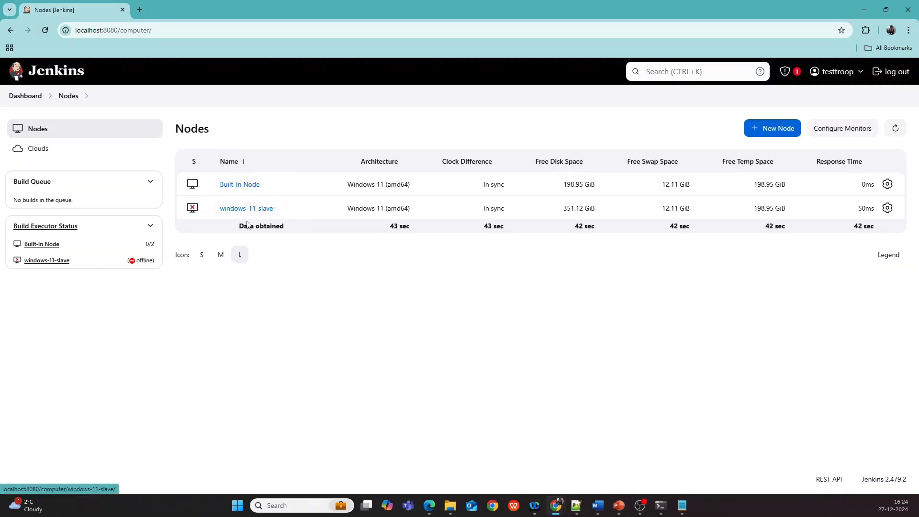
# - Rerun the previous agent connection command in the command prompt and return to the Nodes list
pyautogui.click(661, 507)
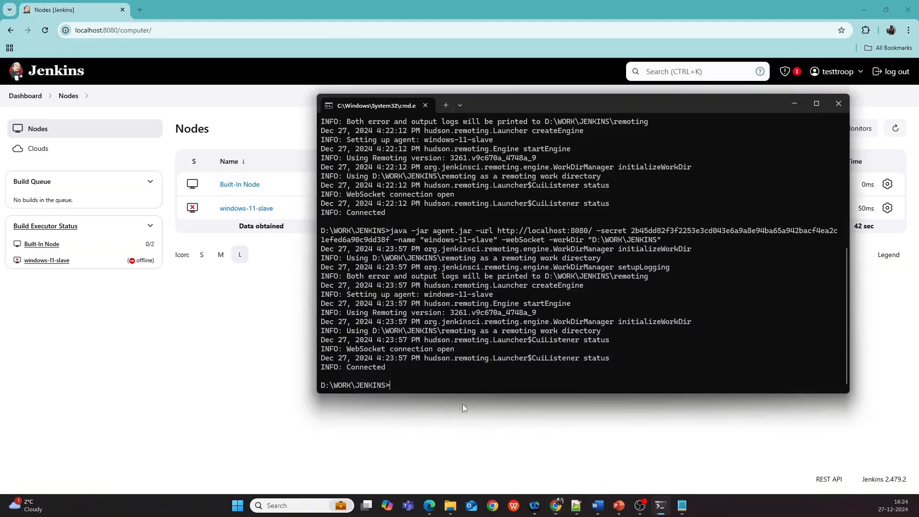
pyautogui.press('Up')
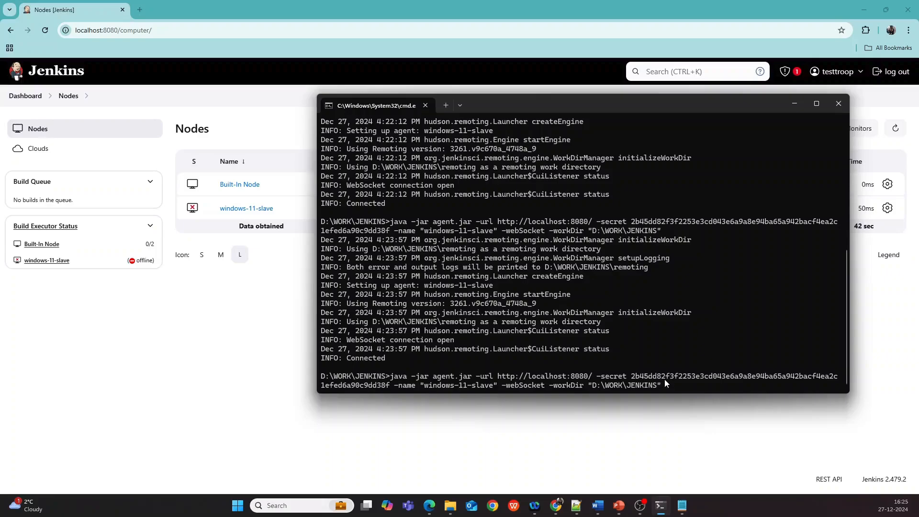
pyautogui.press('Return')
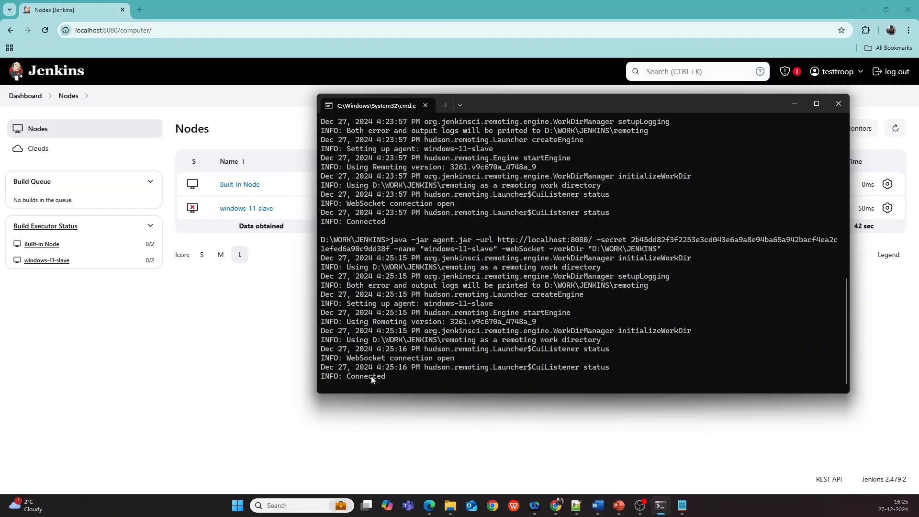
pyautogui.click(45, 31)
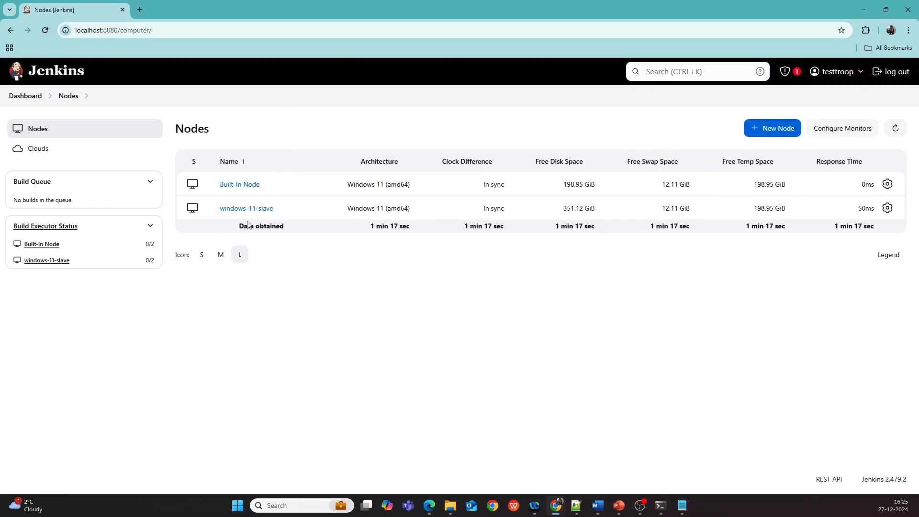
pyautogui.moveTo(281, 217)
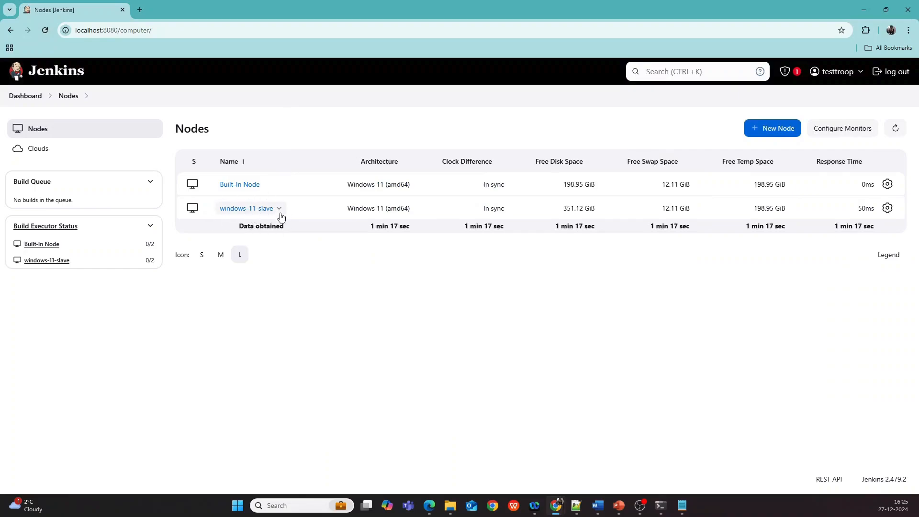